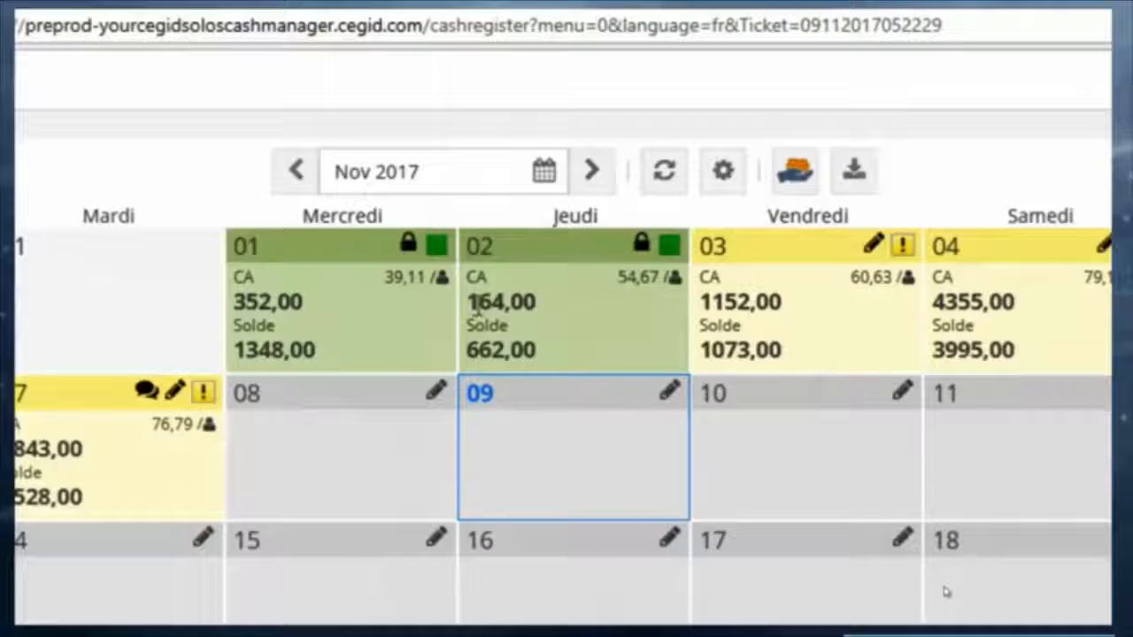
Step: Switch the 14-day chart to Panier moyen and show the period choices for the CA des 3 derniers mois chart
click(548, 306)
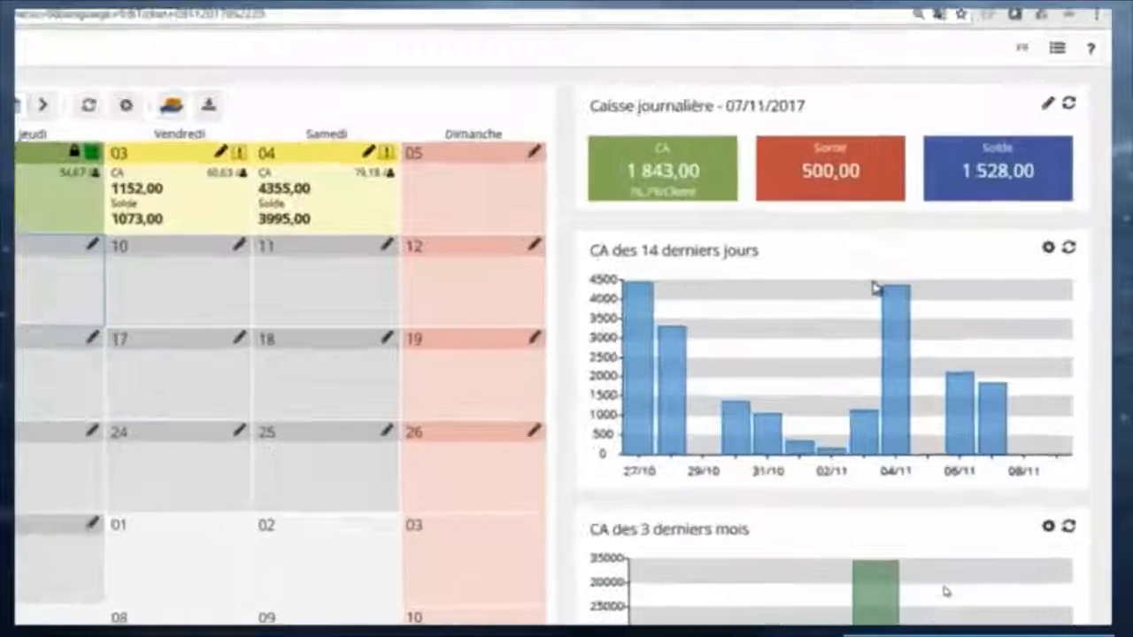
click(1048, 247)
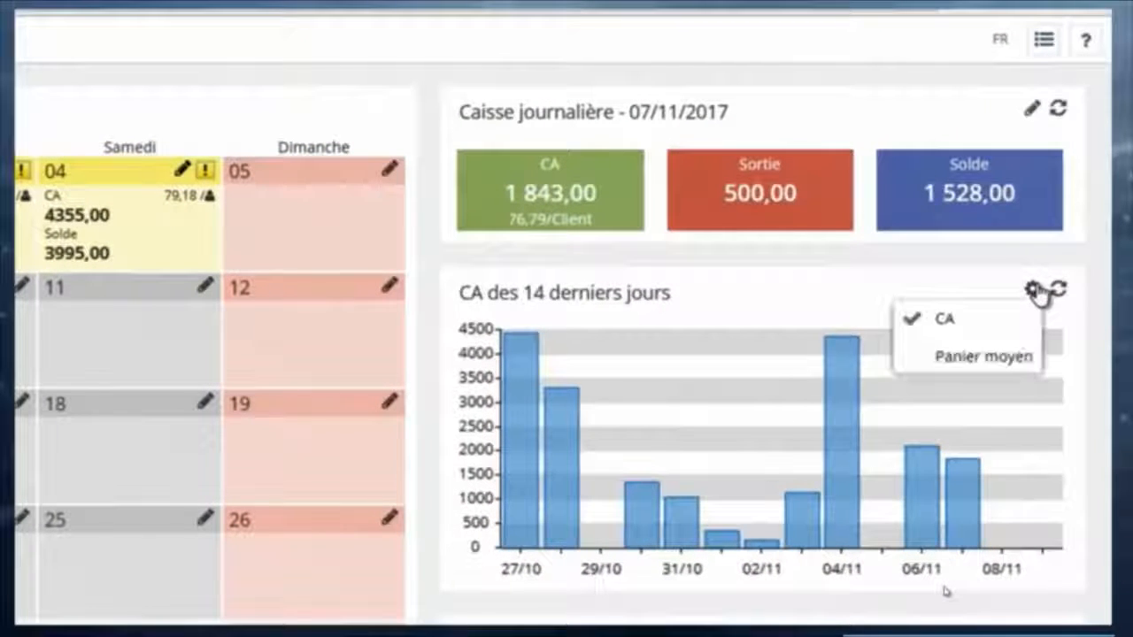
click(1026, 359)
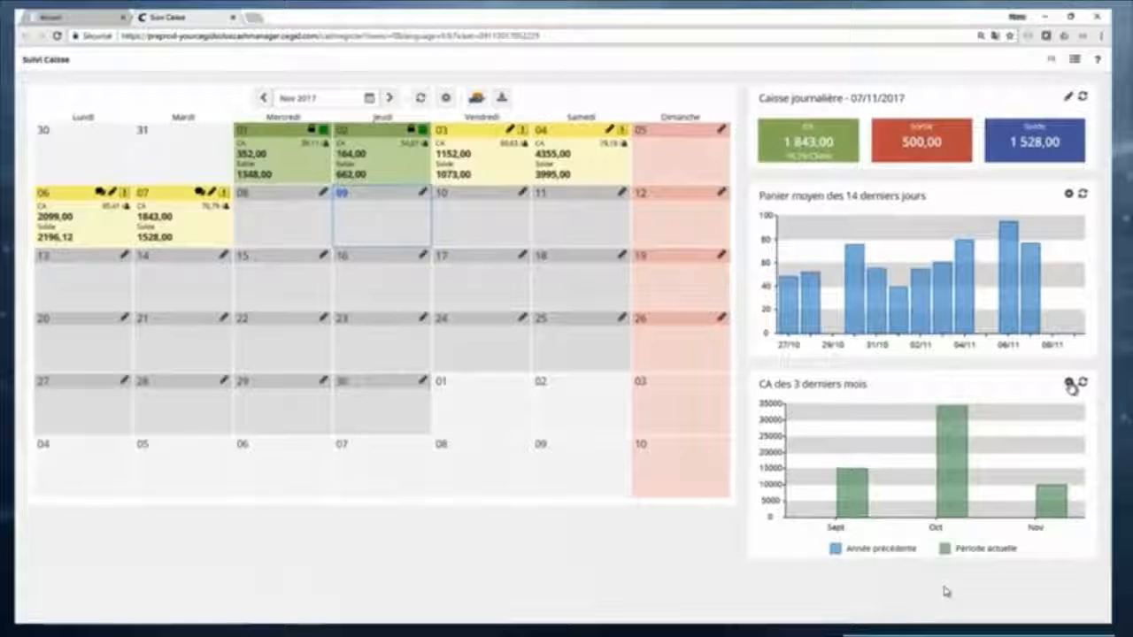
click(1070, 383)
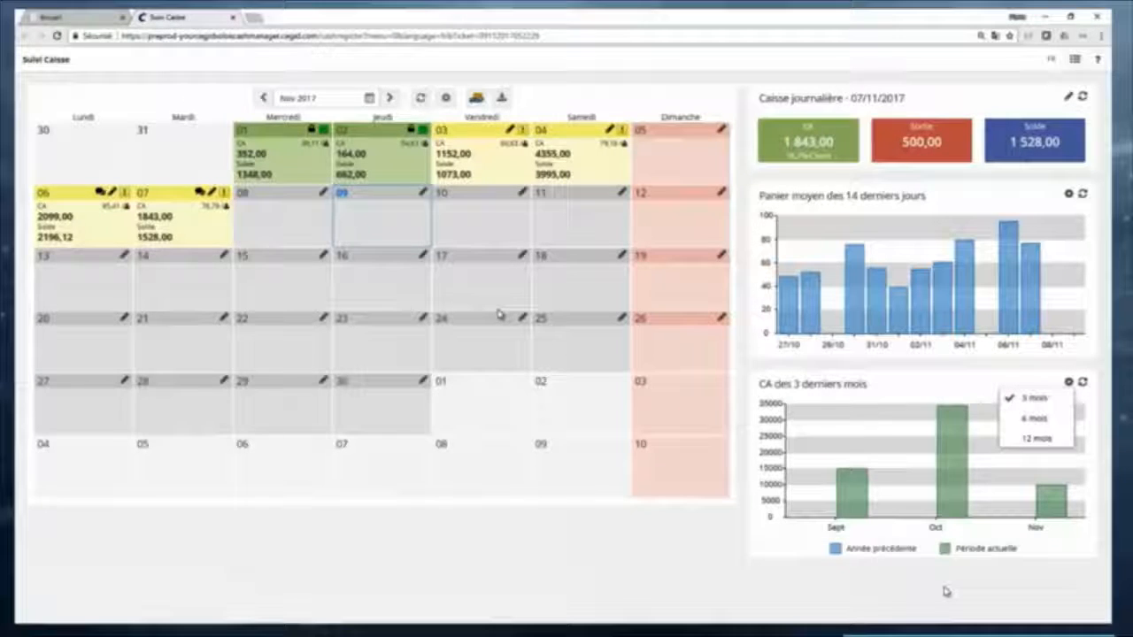
Step: Open the cash entry for 08/11/2017 and record sales of 2872 at 10% and alcoholic drinks of 422 at 20%
click(321, 194)
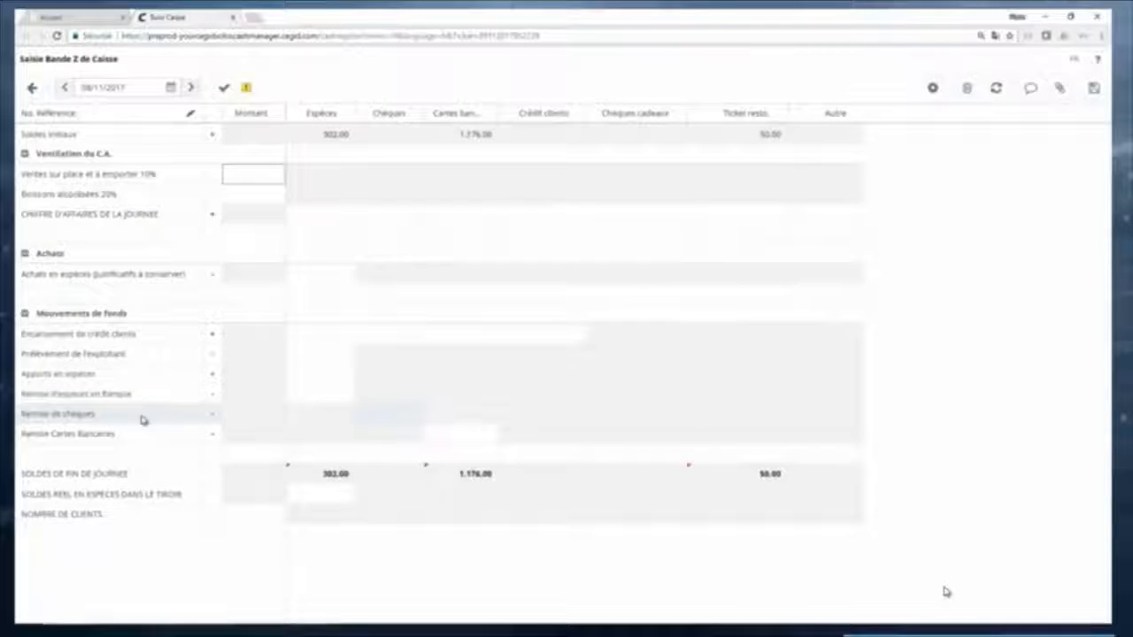
click(253, 172)
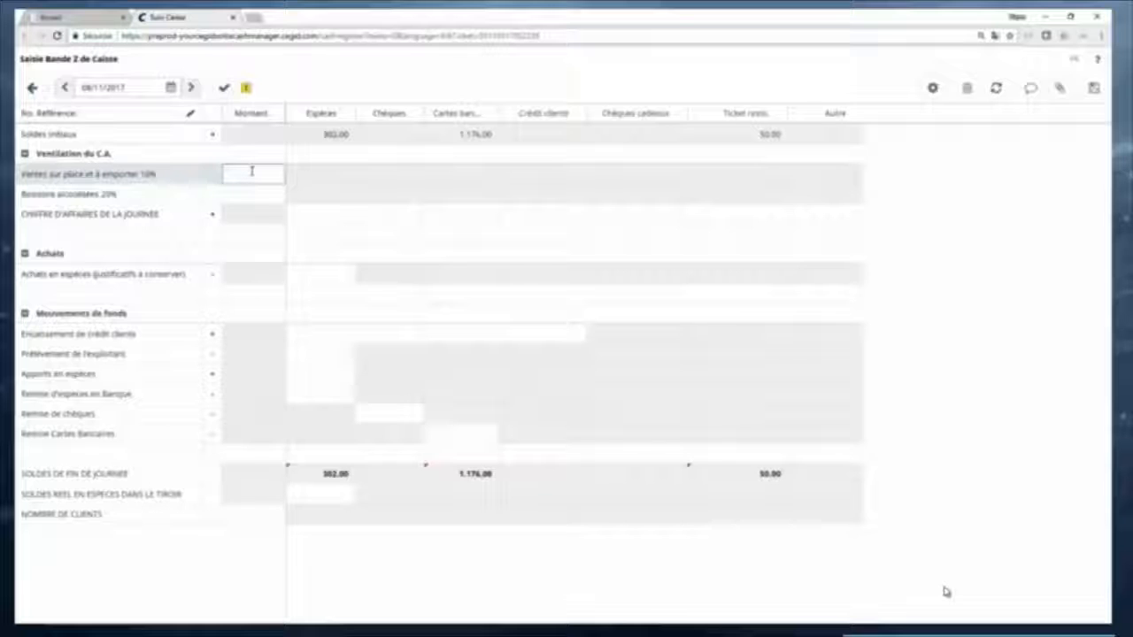
text(2872)
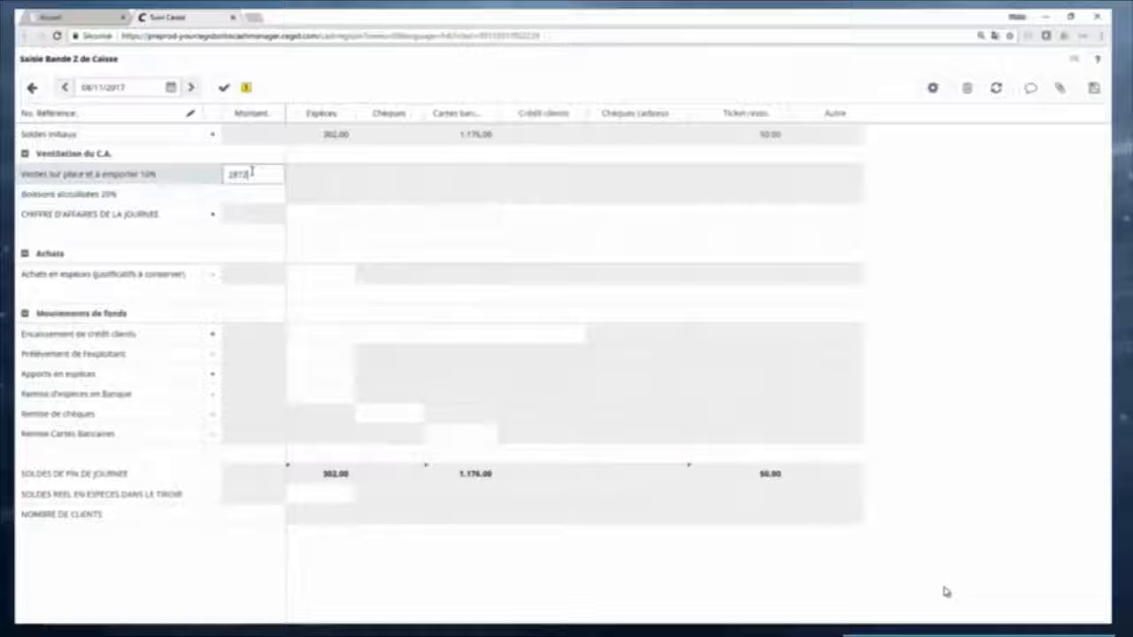
key(Return)
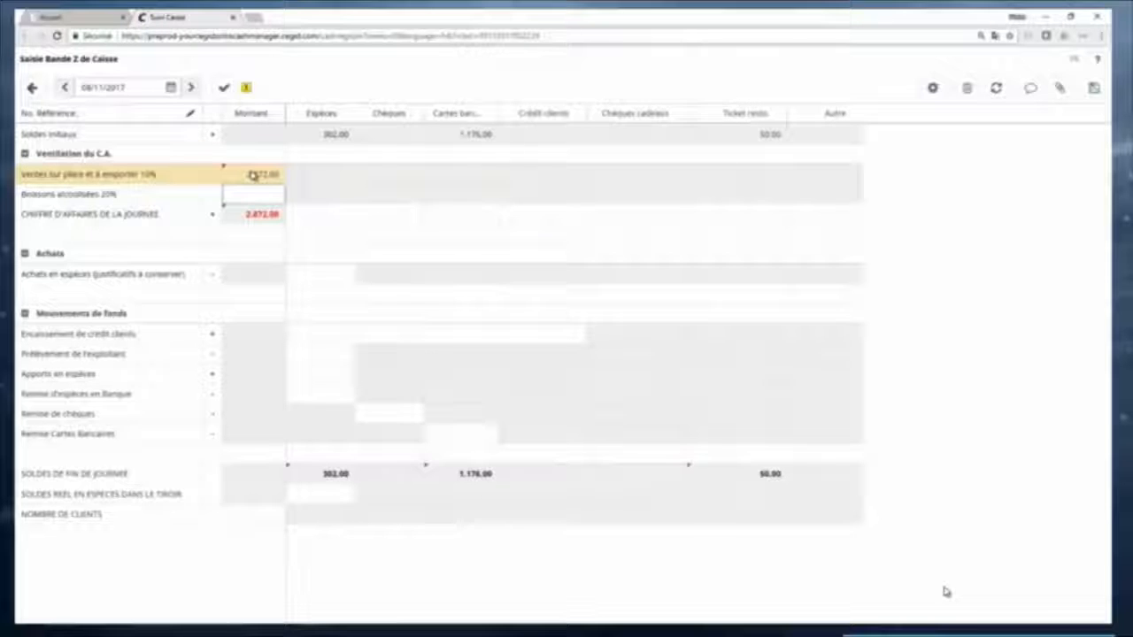
text(422)
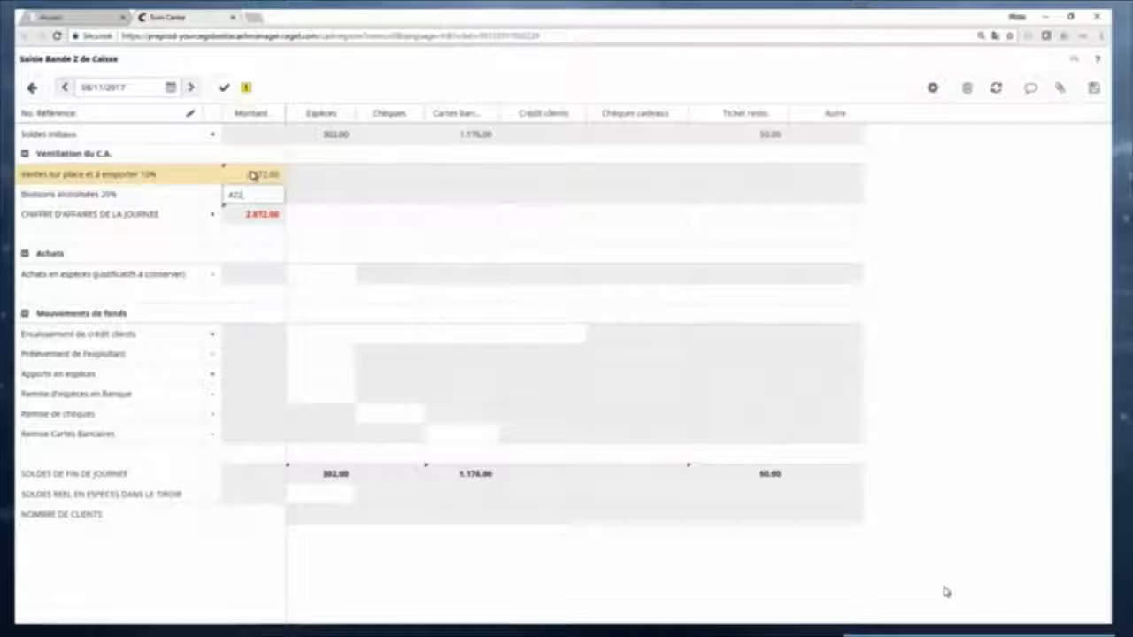
key(Return)
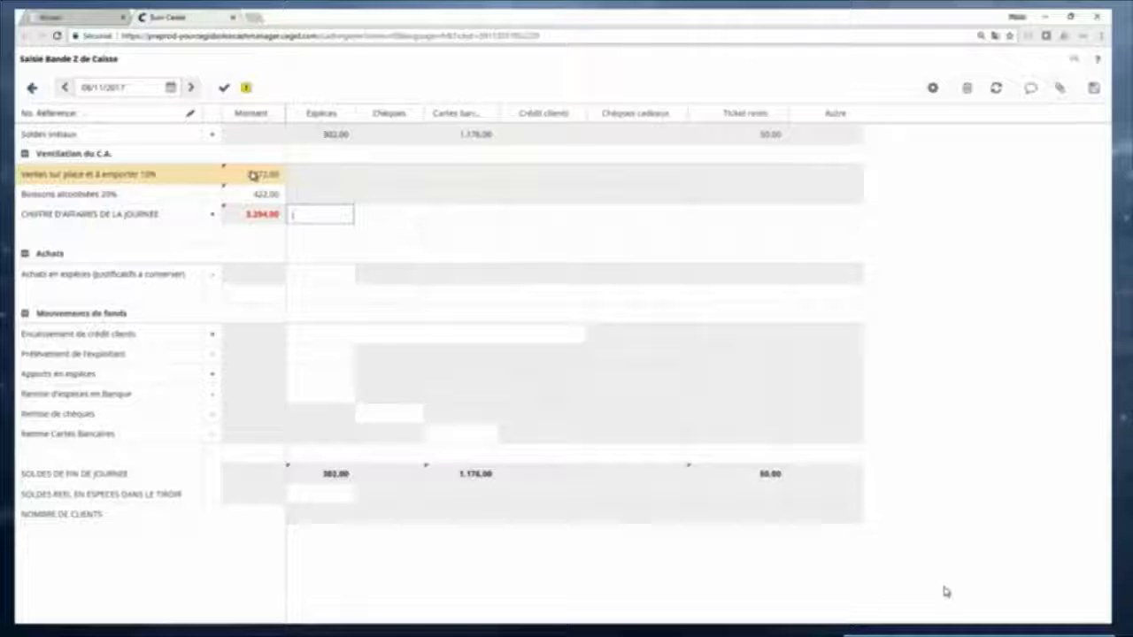
Step: Break down the day's turnover by payment method: 417 in Espèces, 1250 in Chèques and 1627 in bank cards
text(417)
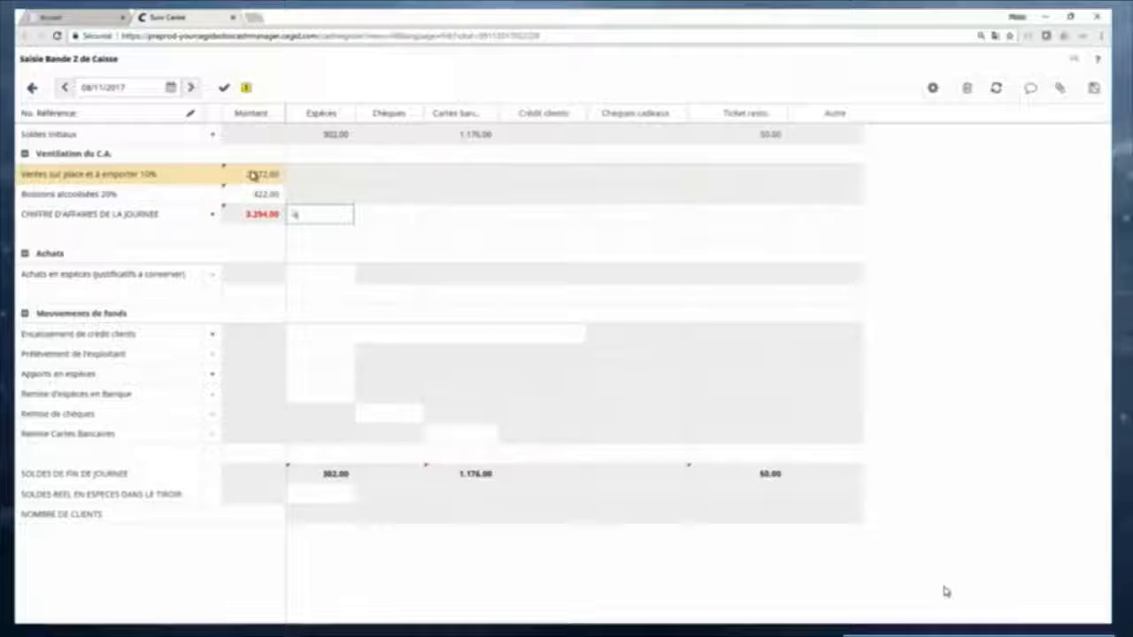
key(Tab)
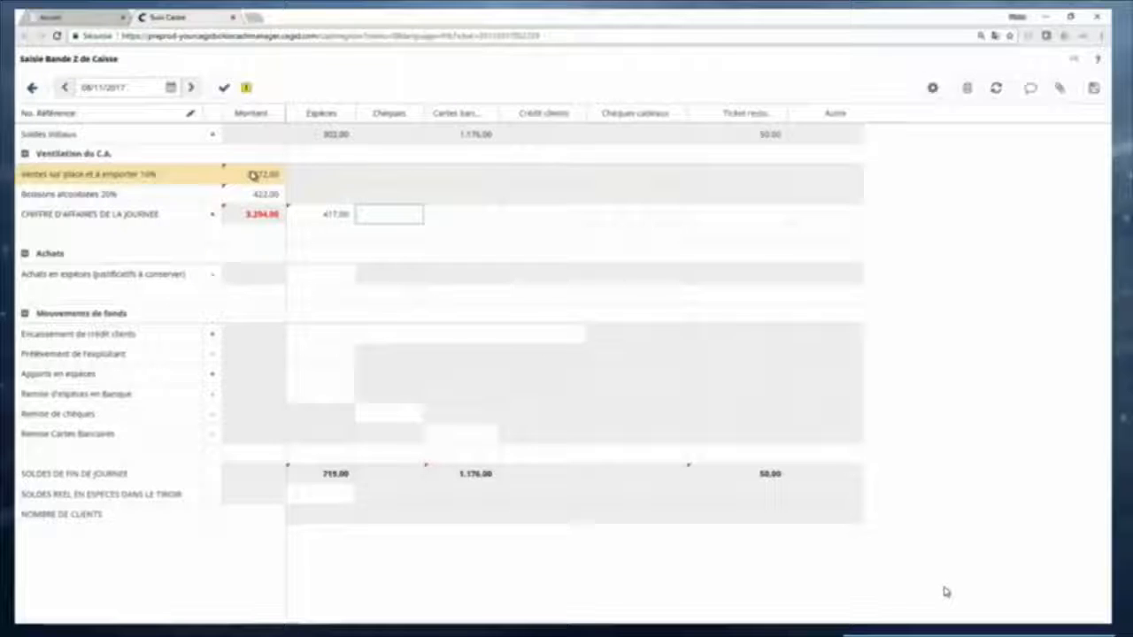
text(1276)
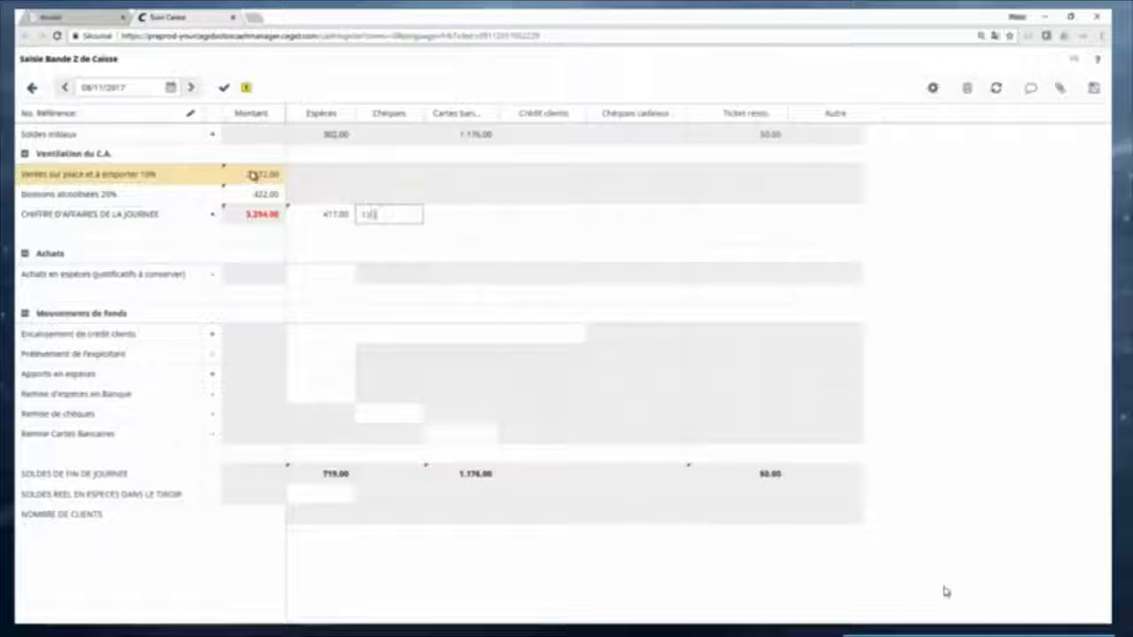
key(Tab)
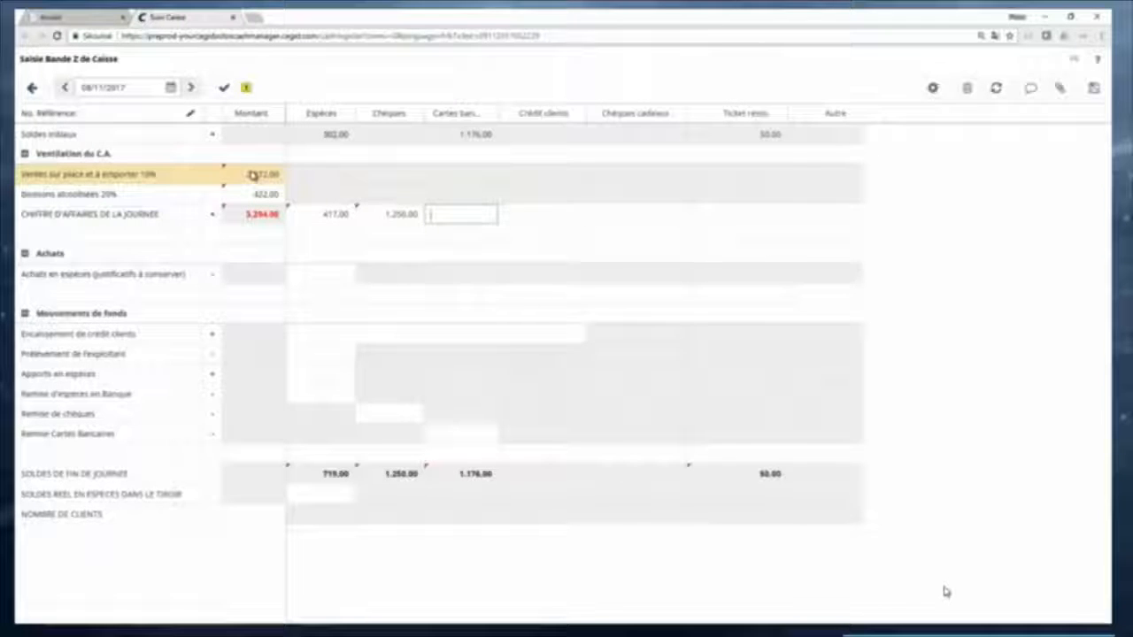
text(4800)
key(Tab)
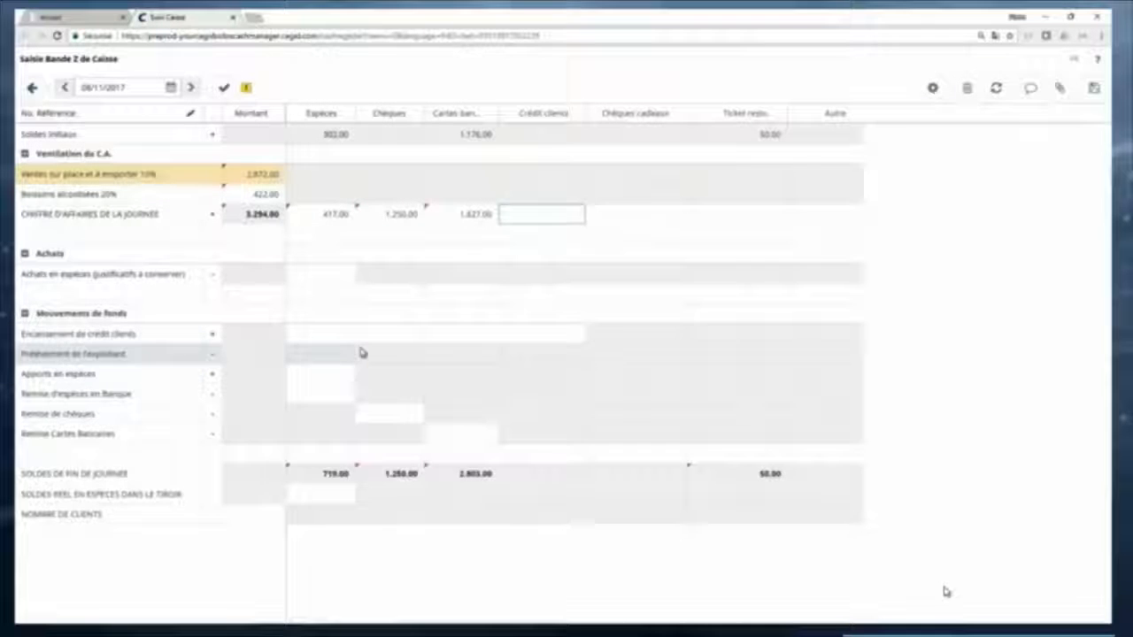
Step: Record the bank remittances under Mouvements de fonds: 600 in cash, 1250 in cheques and 1176 in bank cards
click(331, 394)
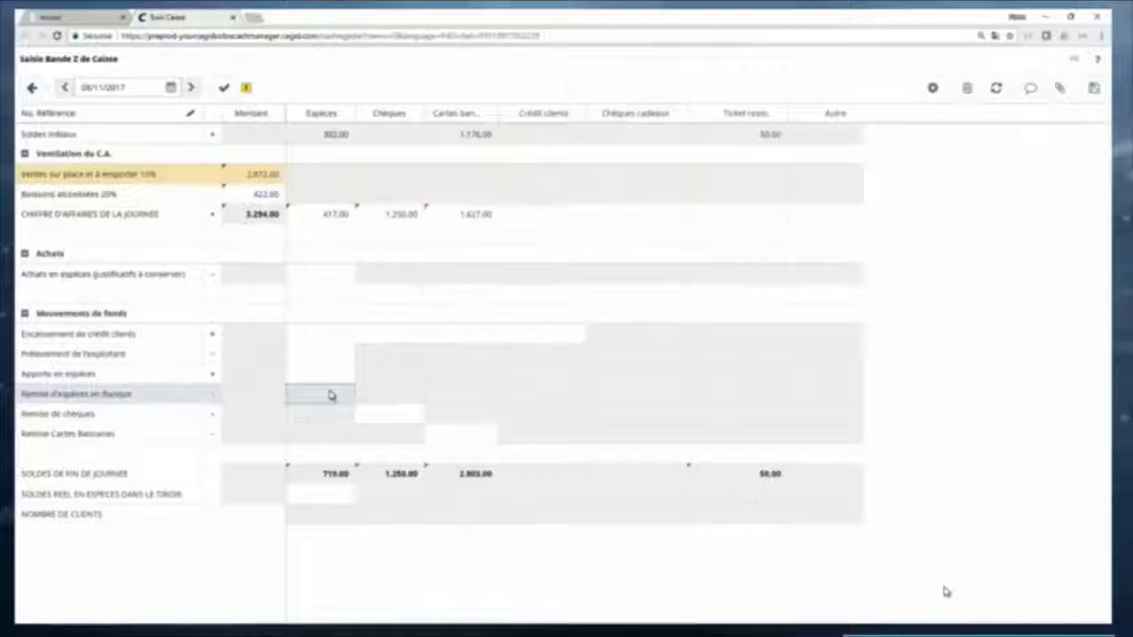
click(330, 395)
text(600)
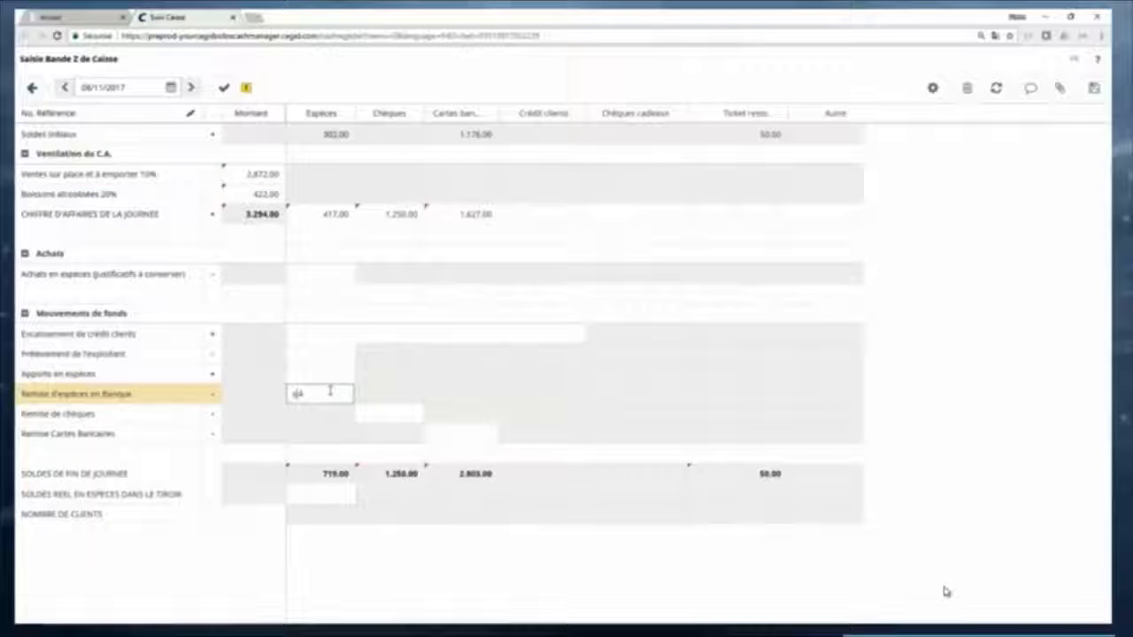
key(Tab)
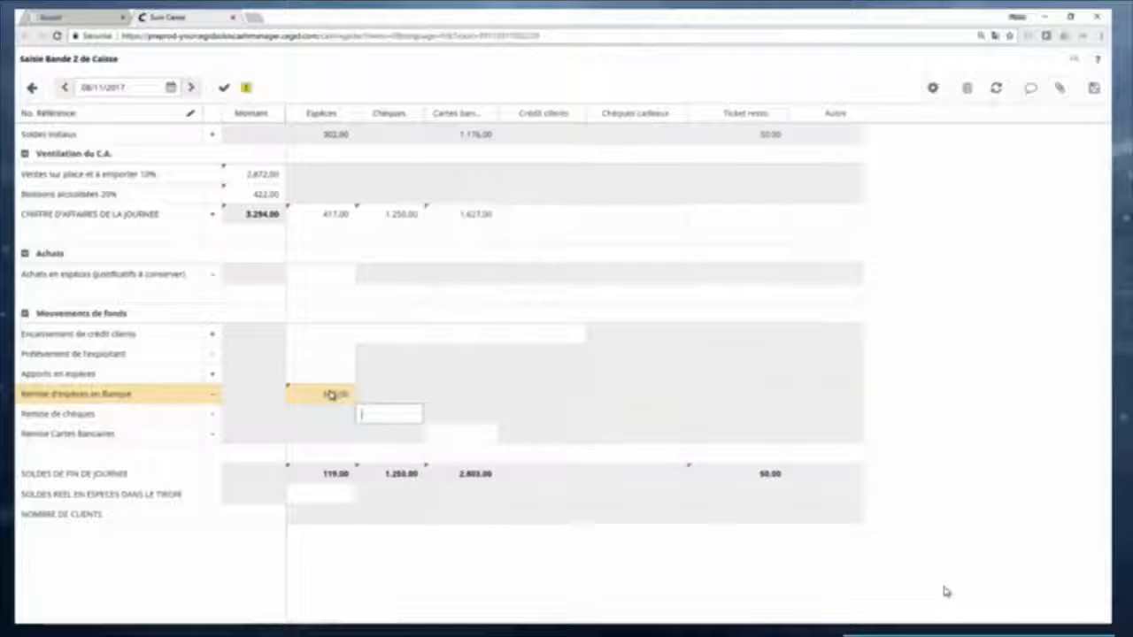
text(1250)
key(Return)
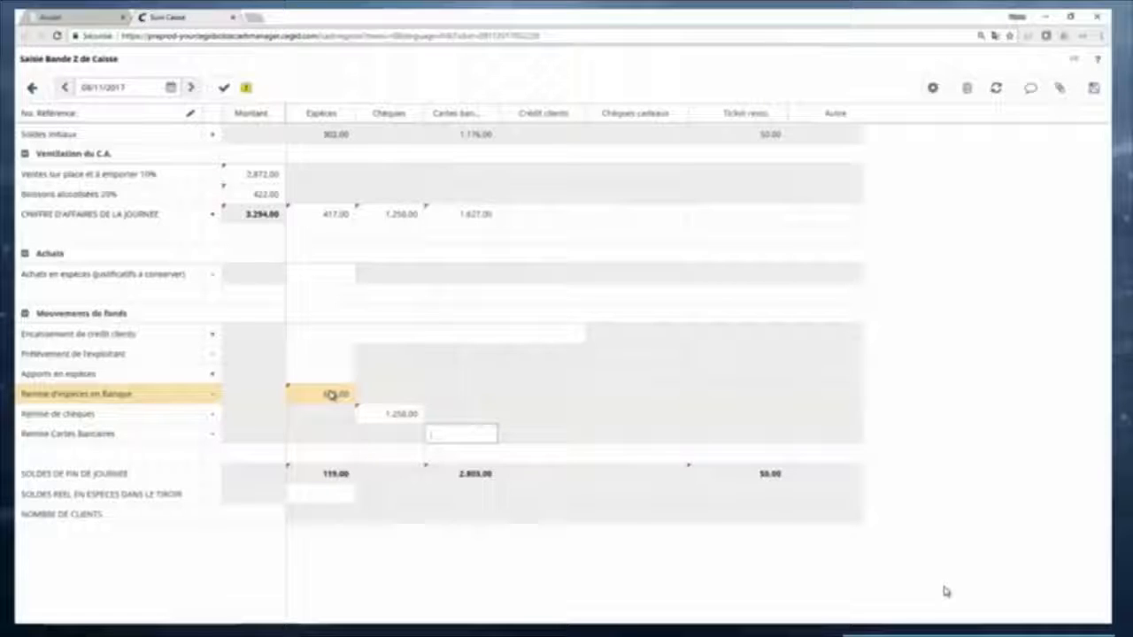
text(1176)
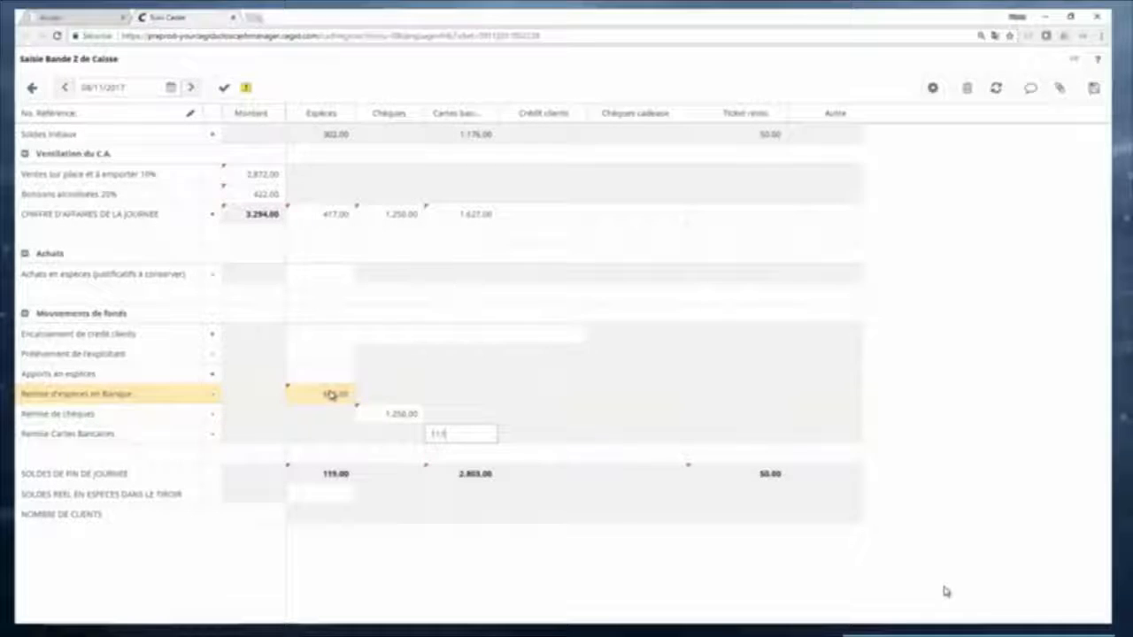
key(Return)
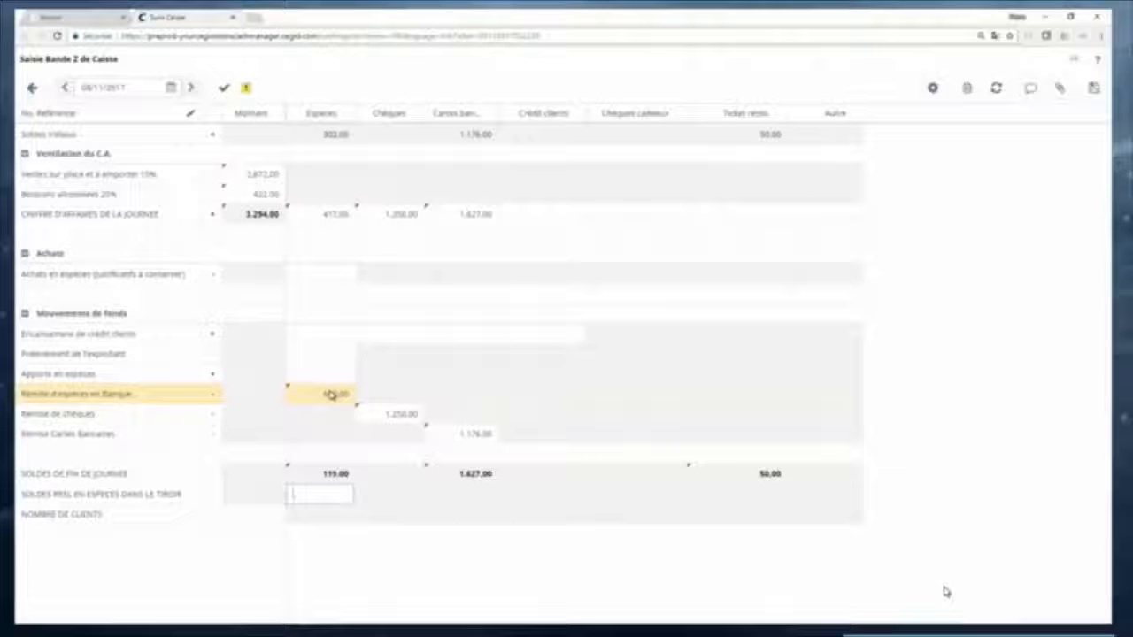
Step: Enter 119 as the actual cash in the drawer and 48 as the number of clients, and save the sheet before returning to the calendar
text(119)
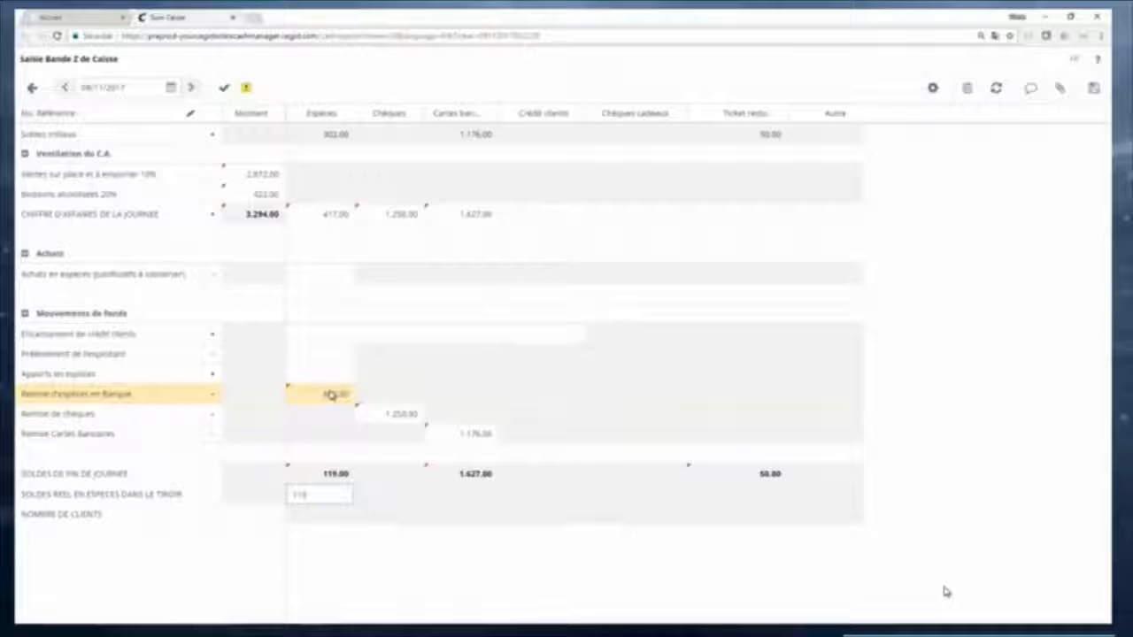
key(Return)
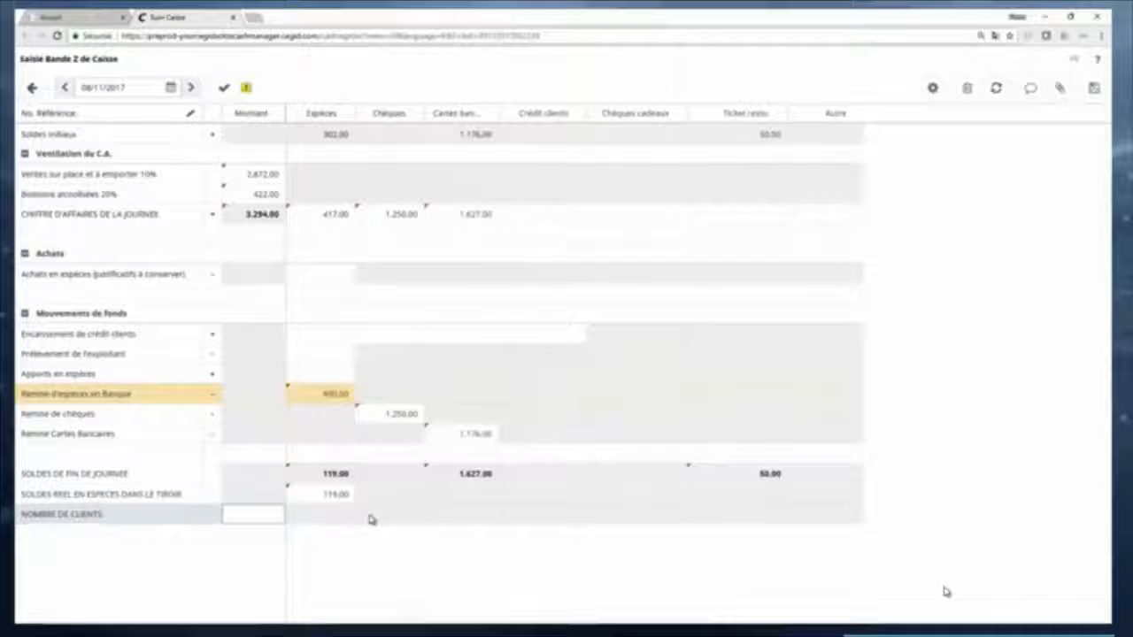
text(48)
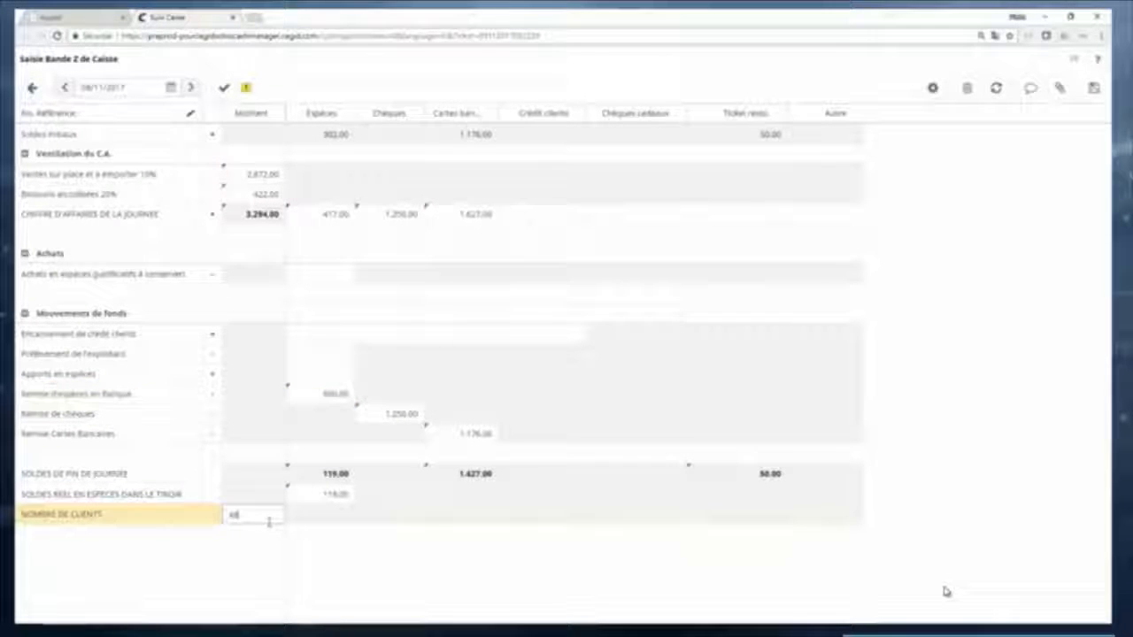
key(Tab)
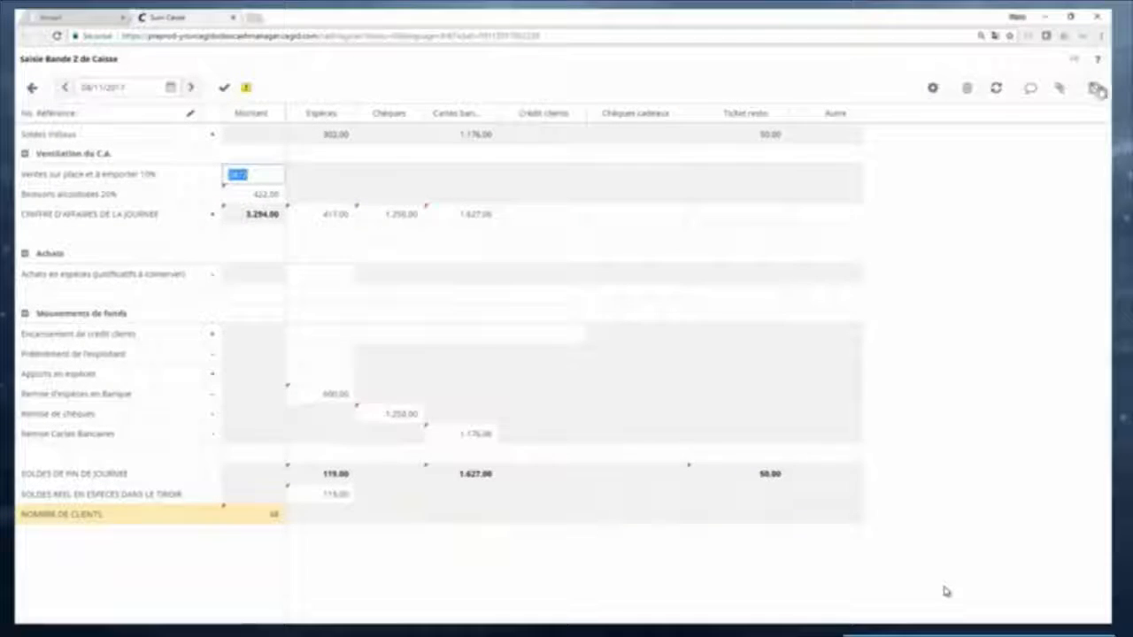
click(1094, 87)
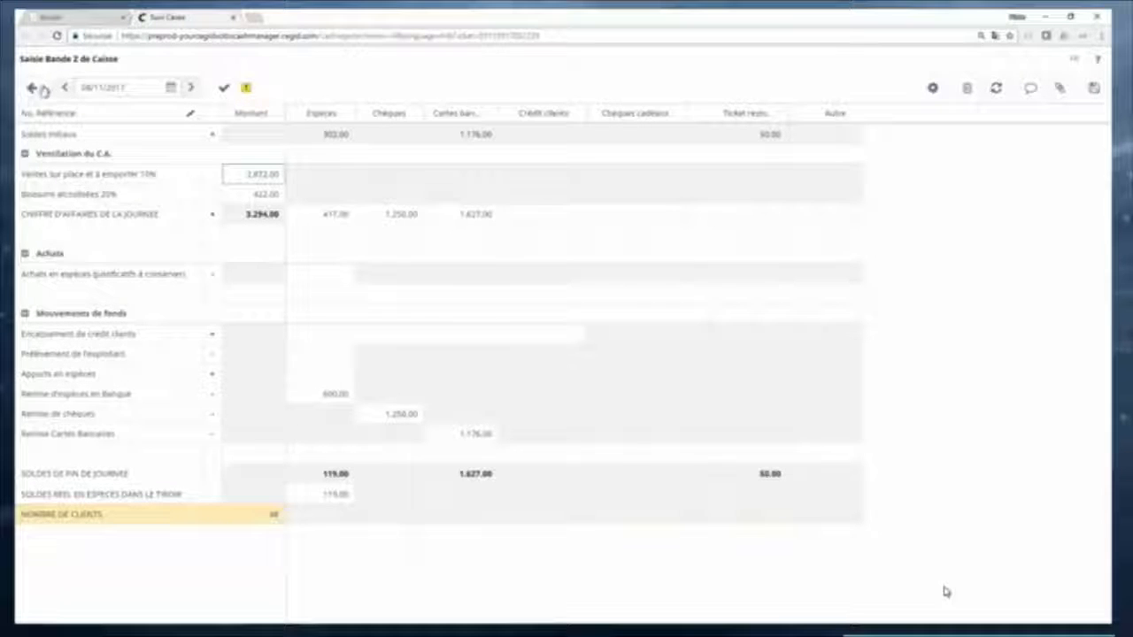
click(39, 90)
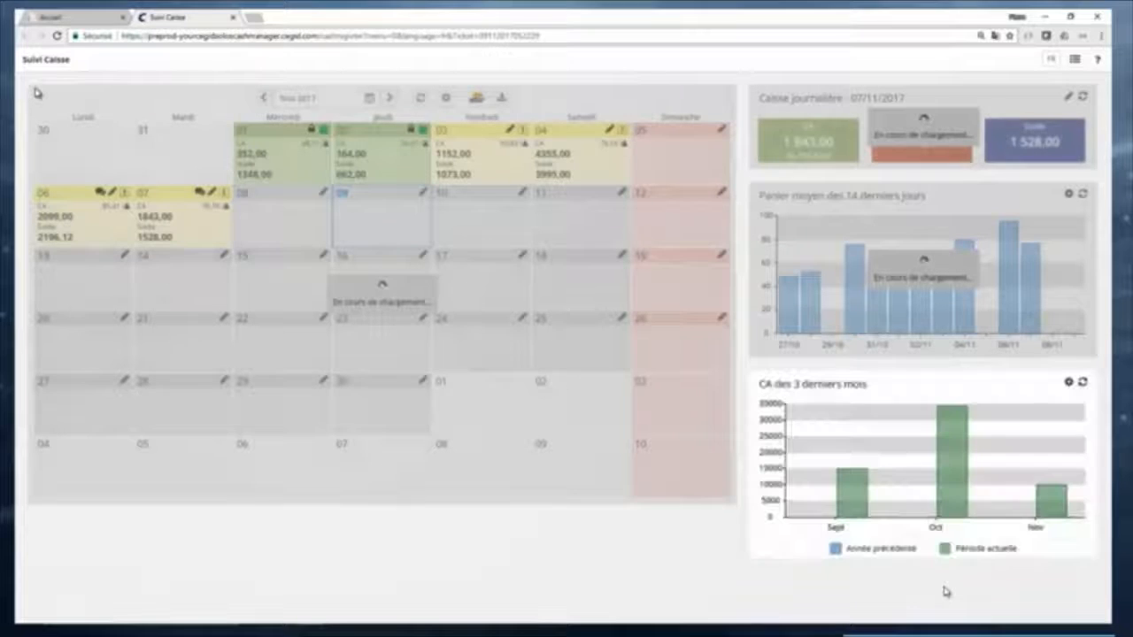